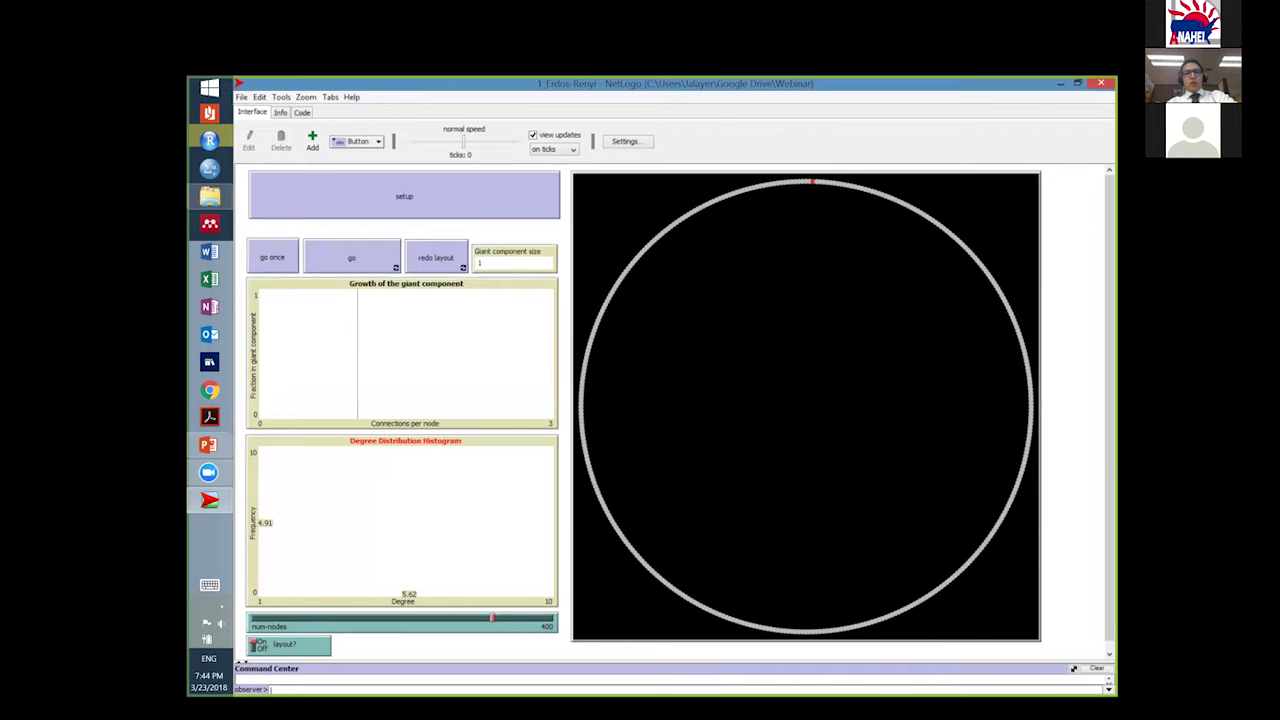
Step: Run the Erdos-Renyi network growth, raising the simulation speed to faster in stages, and stop it after about 600 ticks
left_click(446, 265)
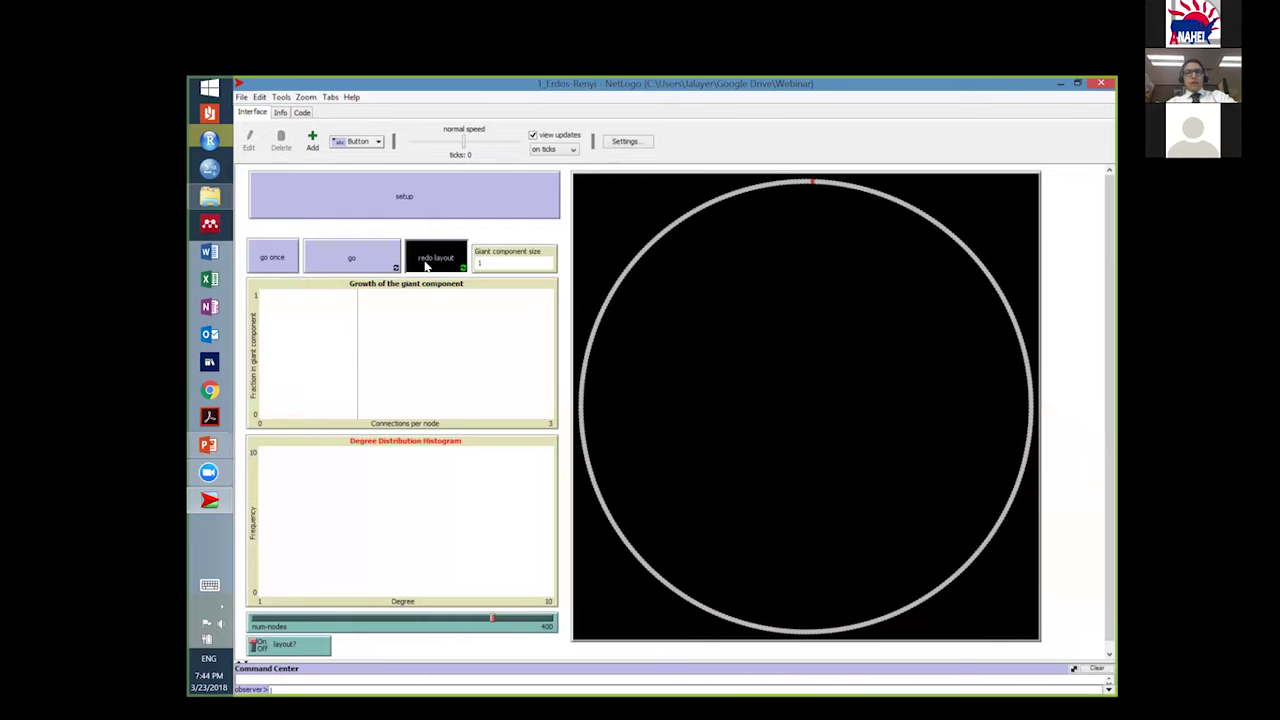
left_click(339, 261)
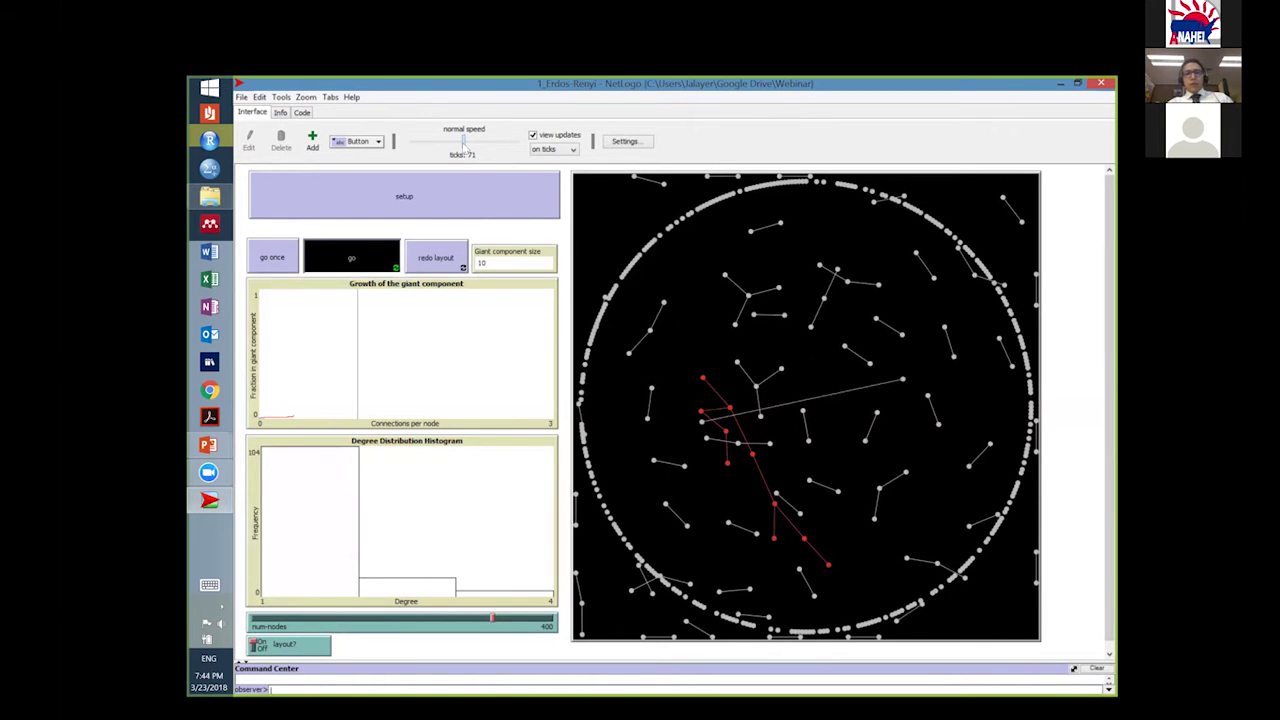
left_click_drag(463, 143, 488, 147)
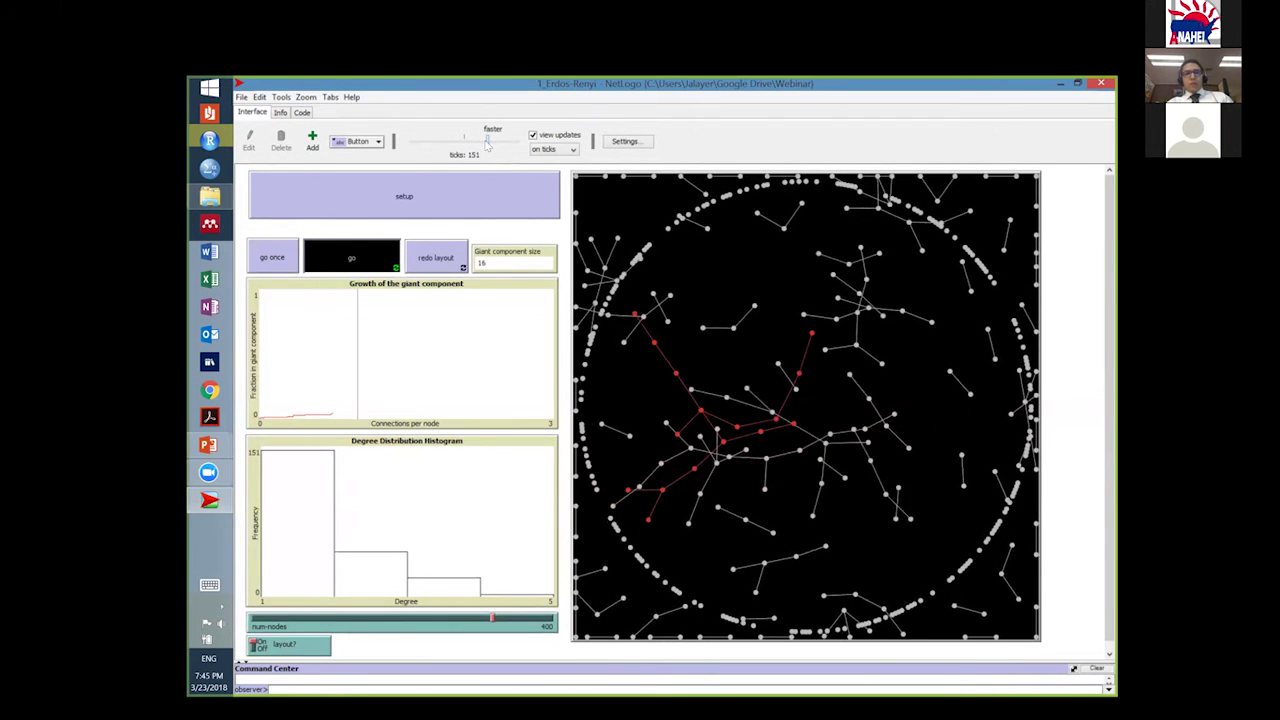
left_click_drag(490, 145, 502, 145)
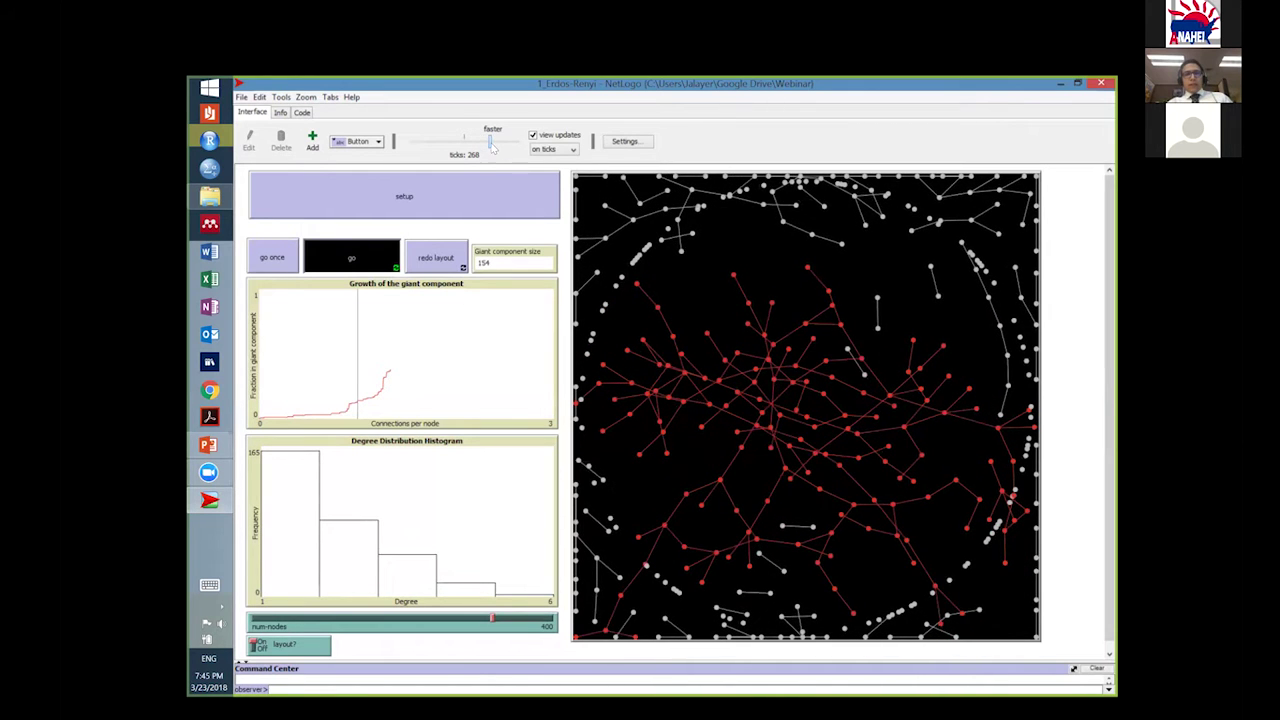
left_click(503, 145)
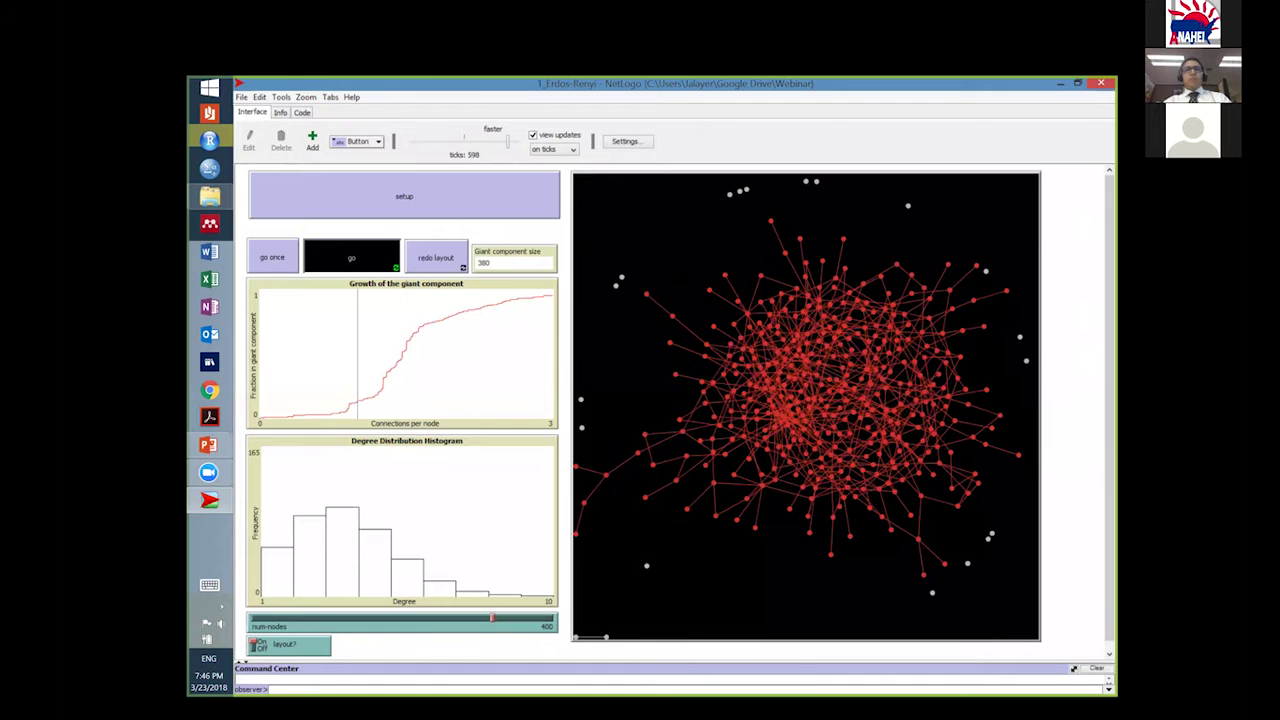
left_click(360, 265)
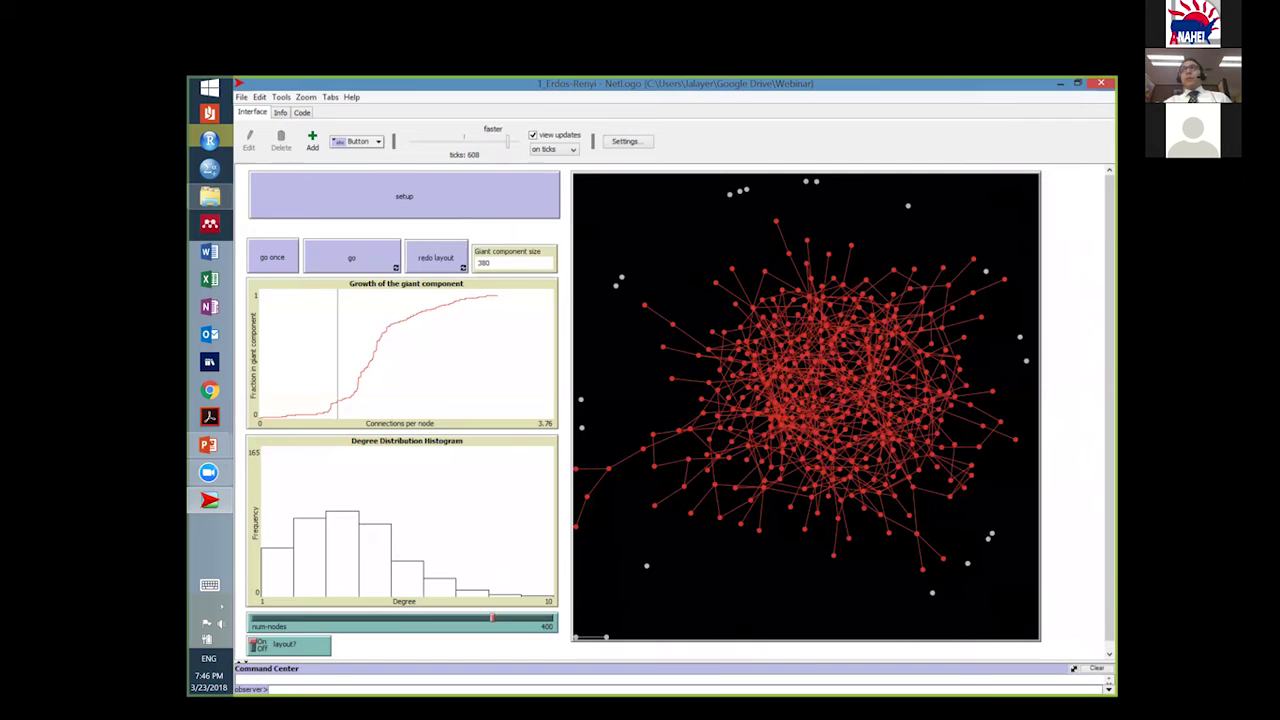
Step: Close the Erdos-Renyi model and continue opening the scale-free model in NetLogo 5.3.1 despite its newer version
key("alt+F4")
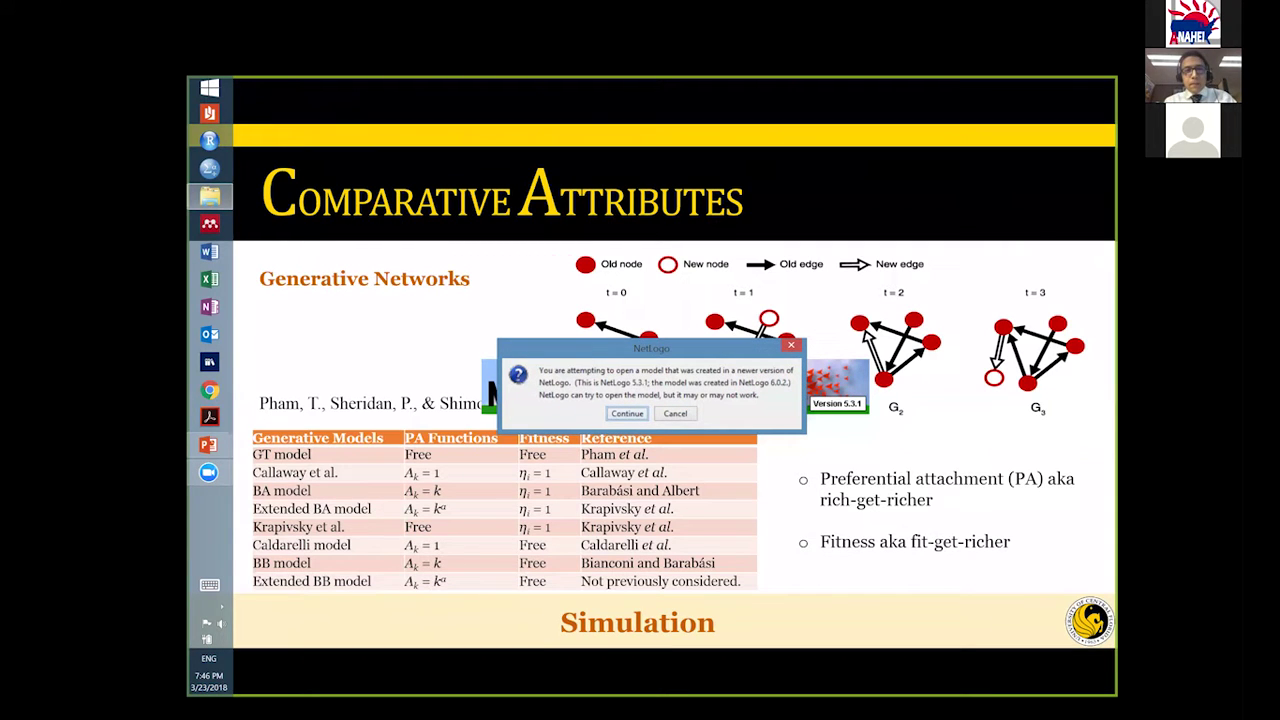
key("Return")
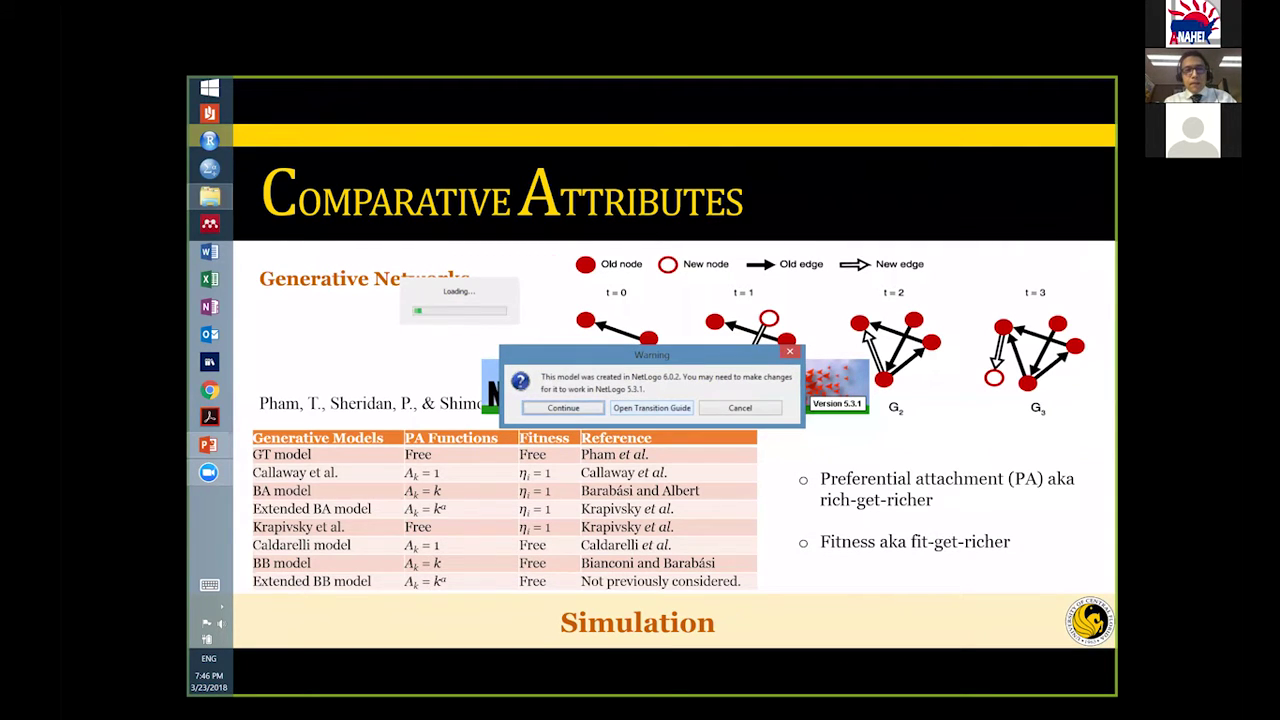
key("Return")
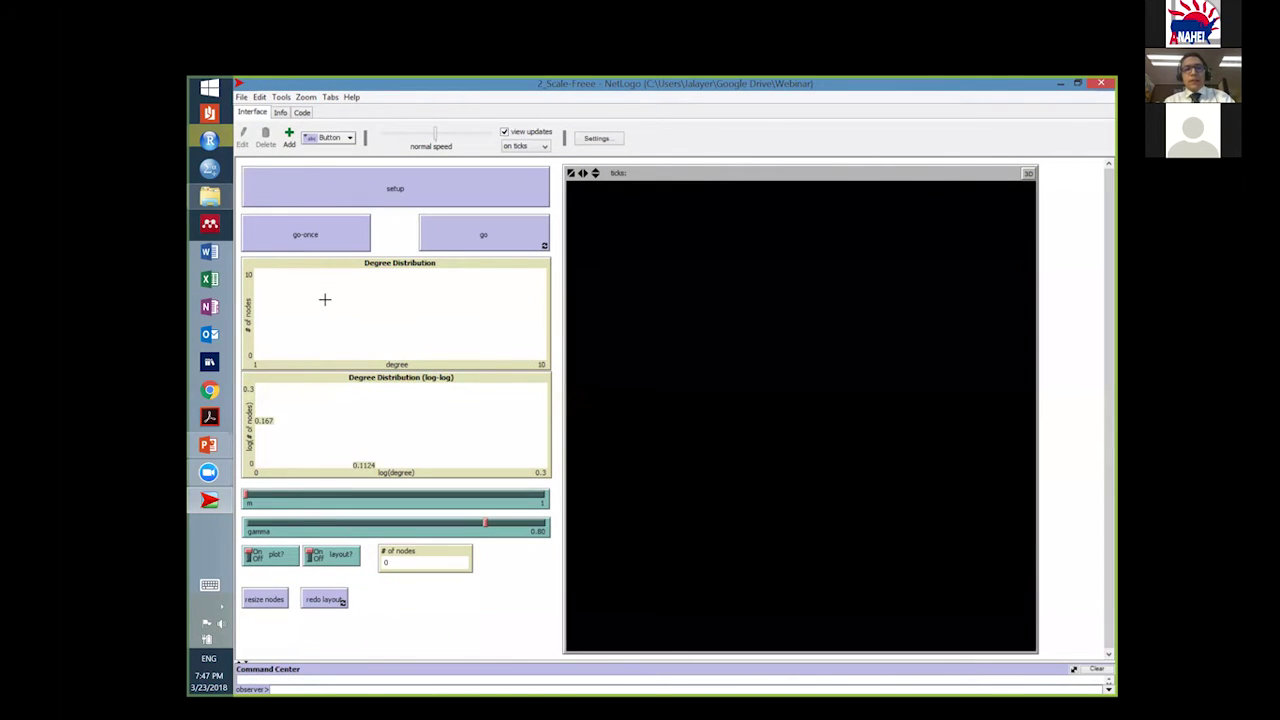
Step: Set up the scale-free network, grow it to just over 400 nodes, and close the model
left_click(410, 187)
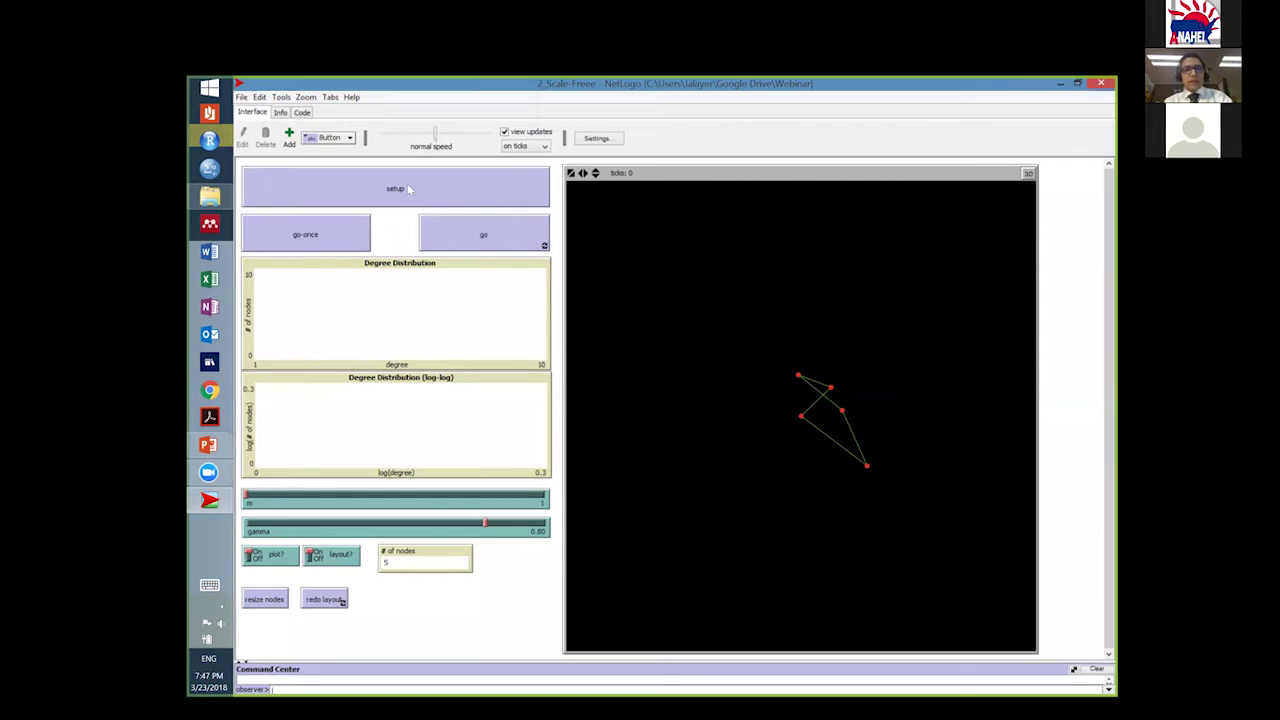
left_click(476, 236)
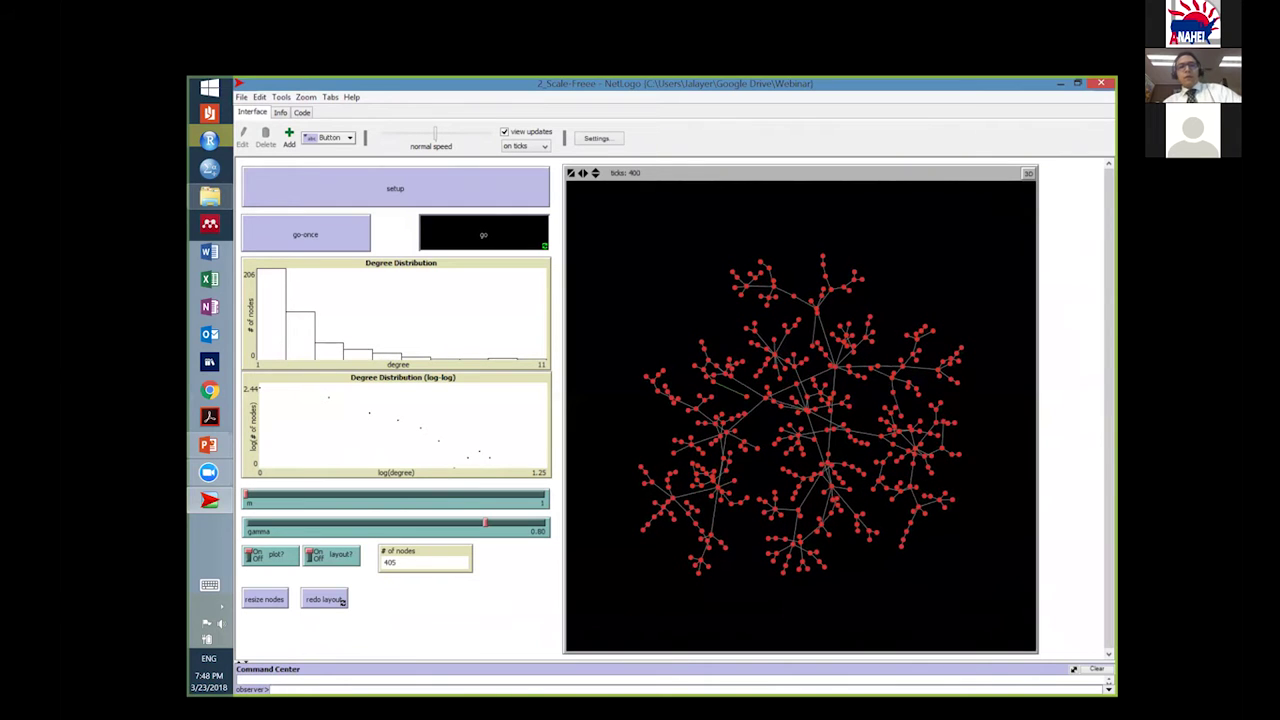
left_click(495, 240)
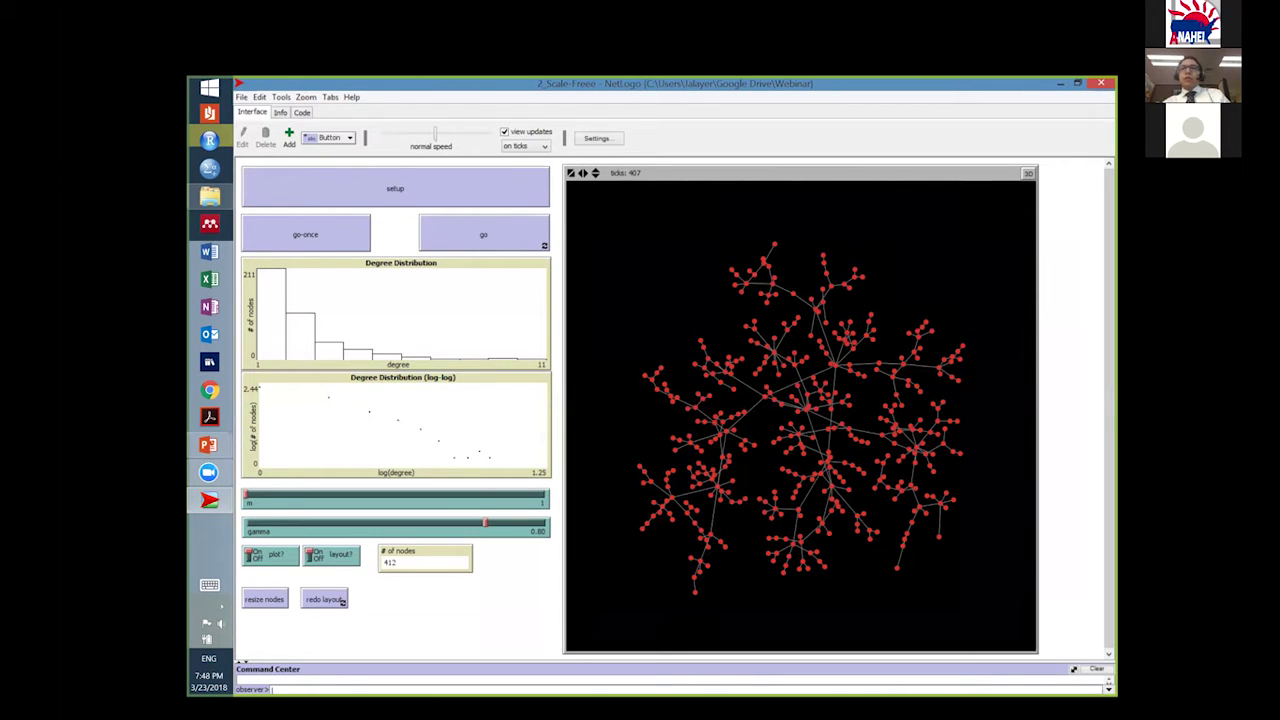
left_click(1101, 83)
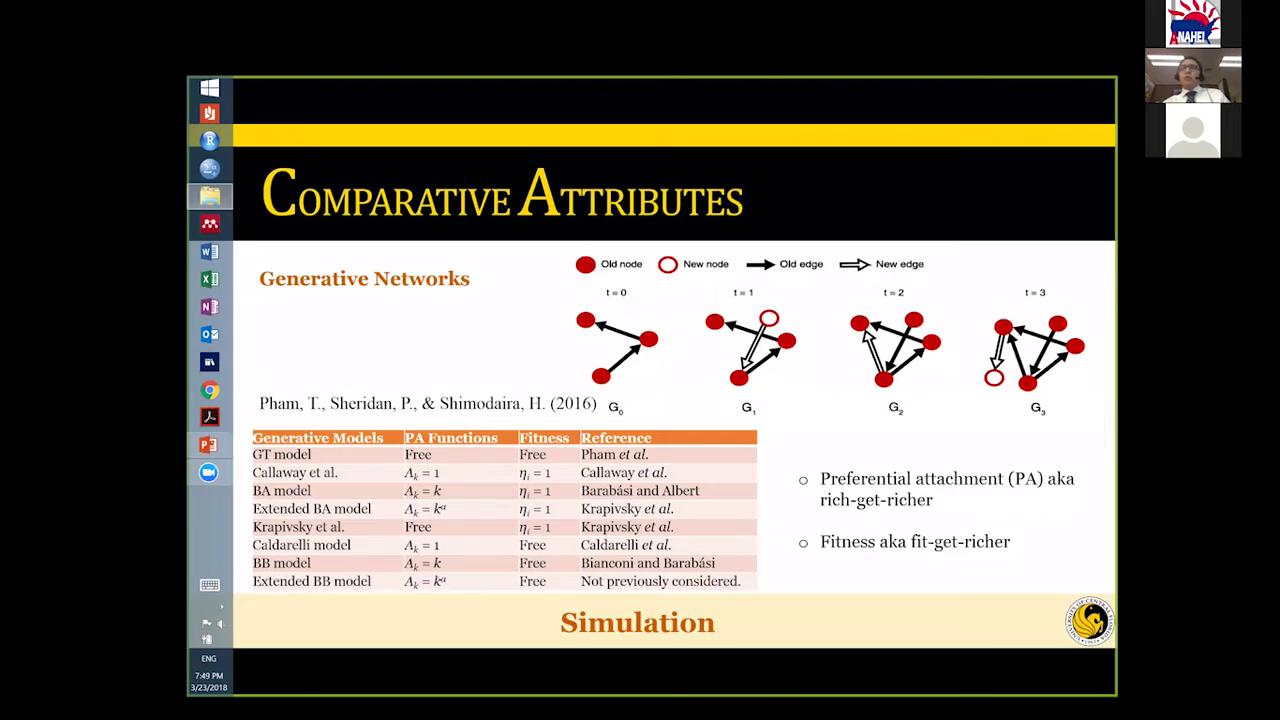
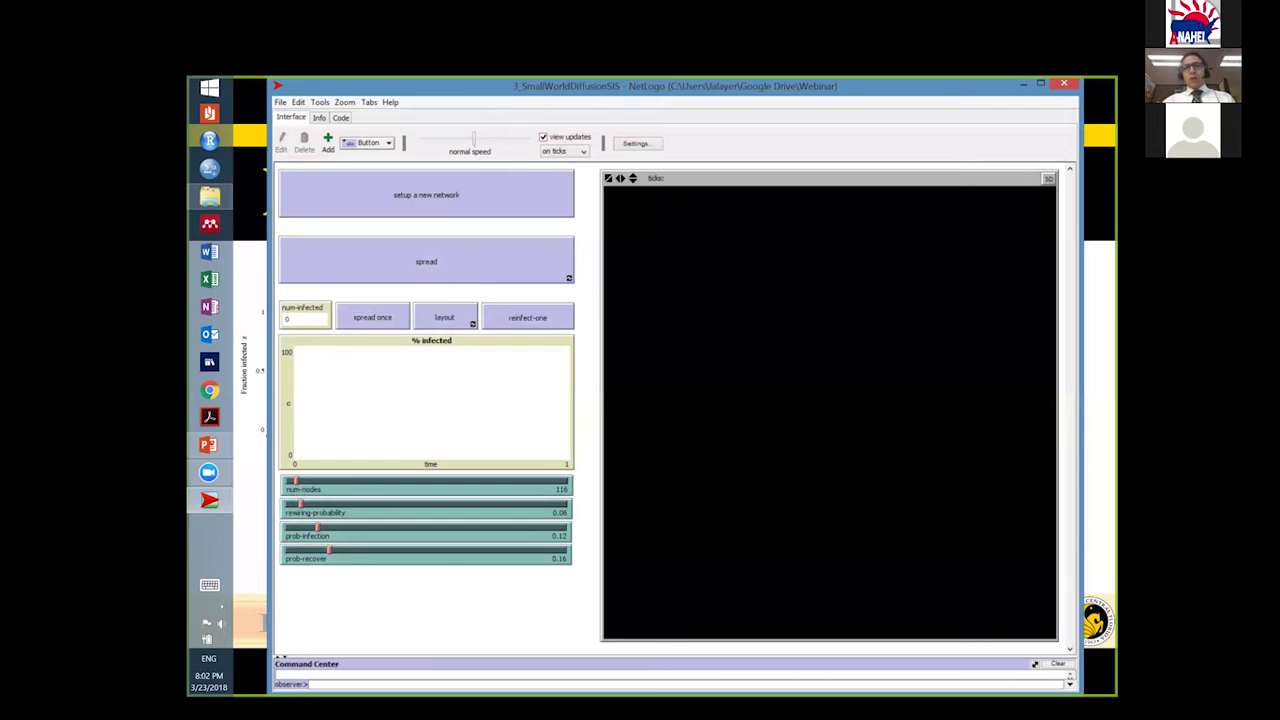
Step: Maximize the 3_SmallWorldDiffusionSIS model and generate a network, first with the current settings and again with rewiring-probability at 0.00
key("super+Up")
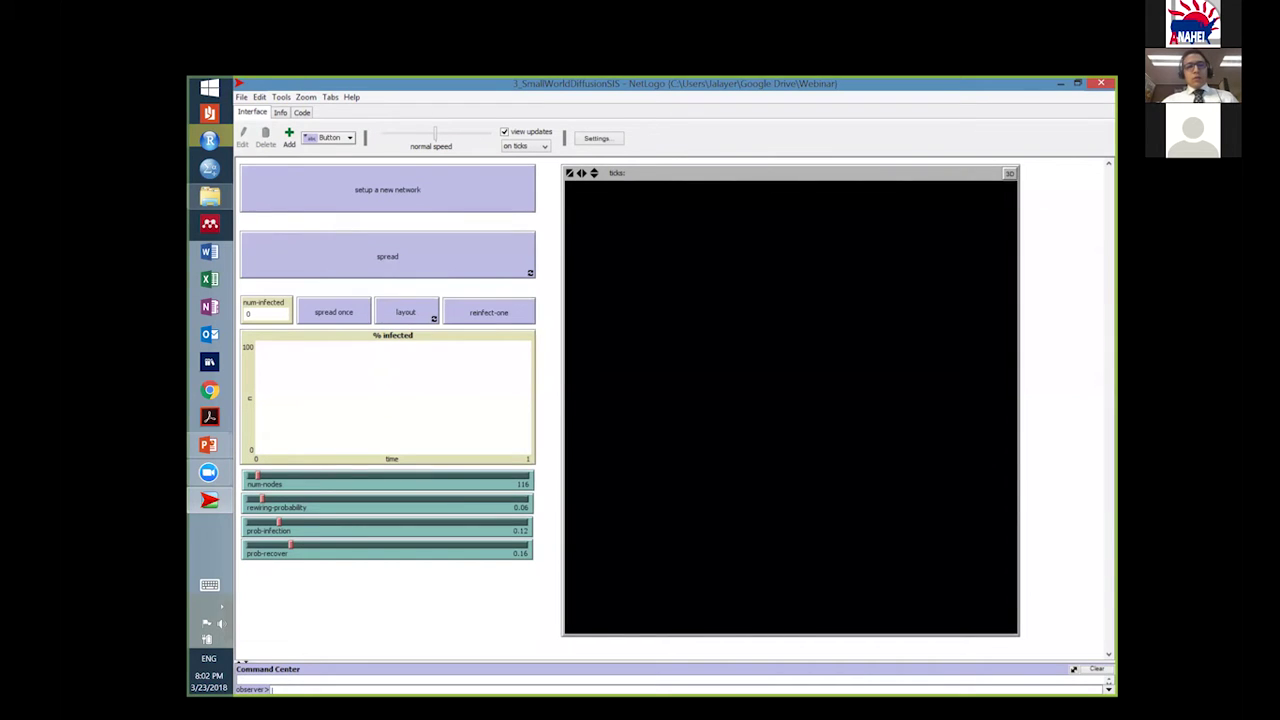
left_click(429, 181)
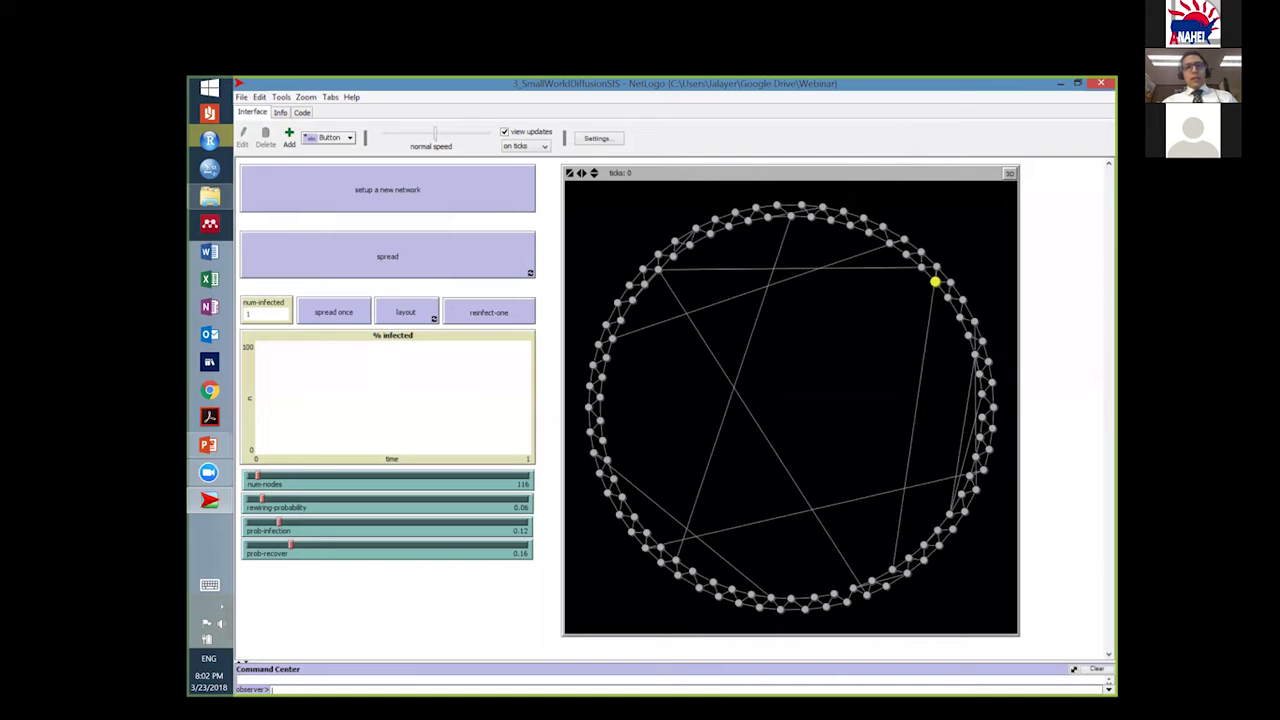
left_click_drag(262, 499, 246, 499)
left_click(429, 181)
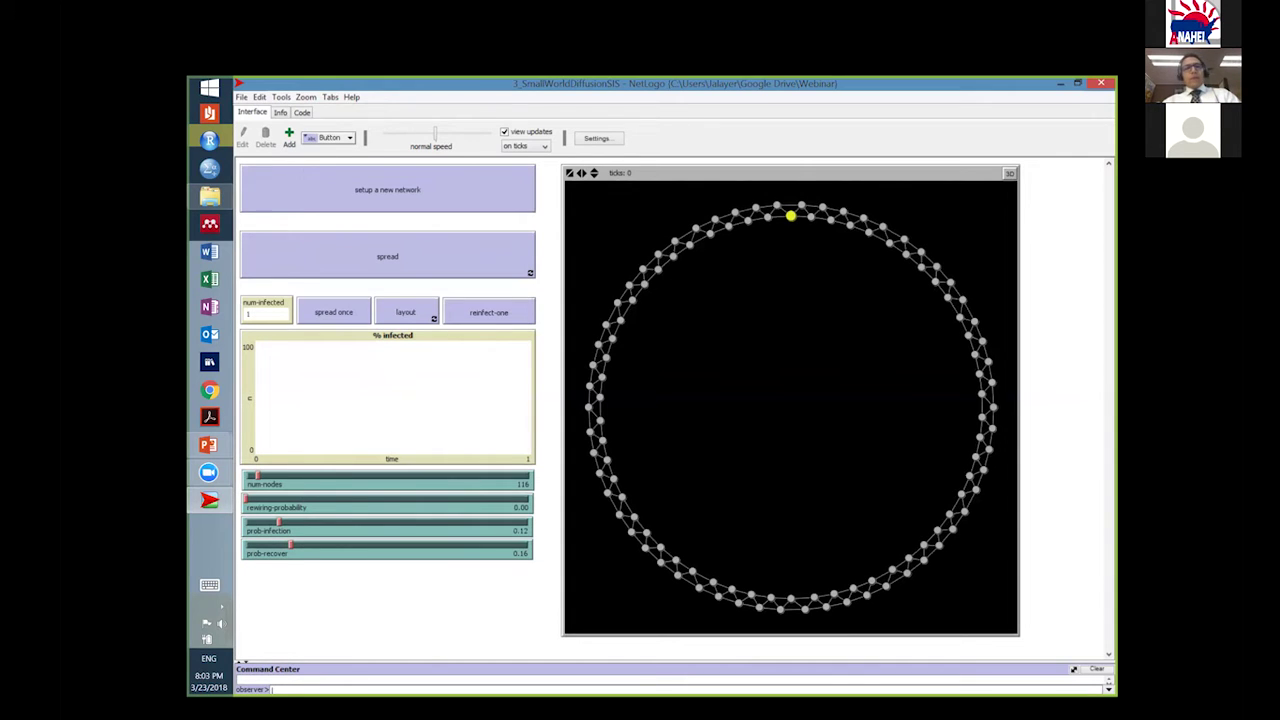
Step: Generate a new small-world network with rewiring-probability 0.07, and another with it set to 0.05
left_click_drag(246, 500, 265, 500)
left_click(445, 181)
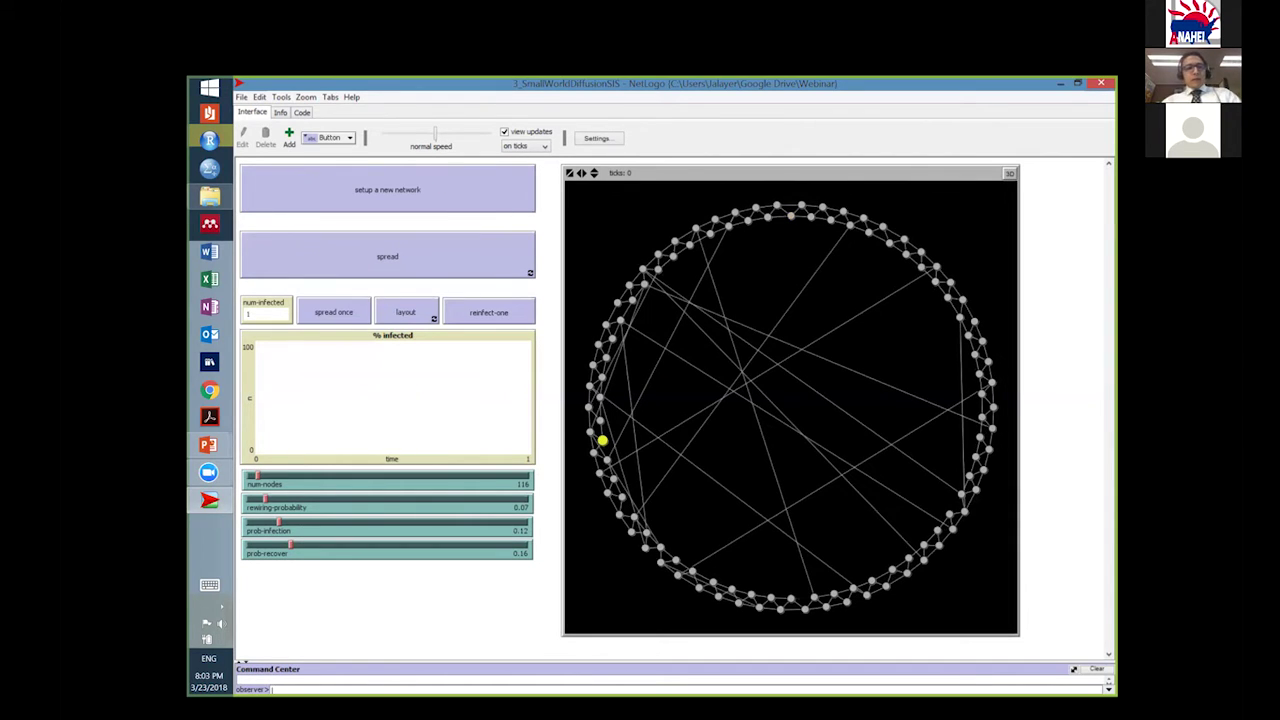
left_click_drag(265, 500, 259, 500)
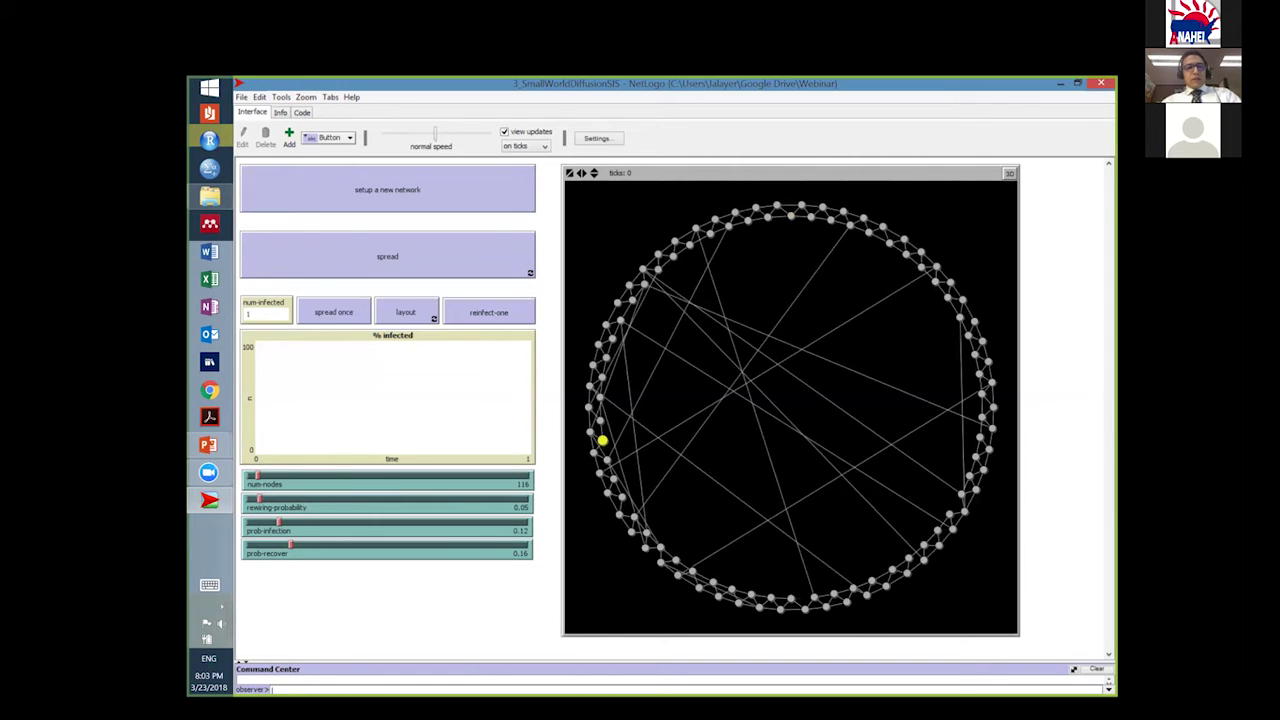
left_click(388, 198)
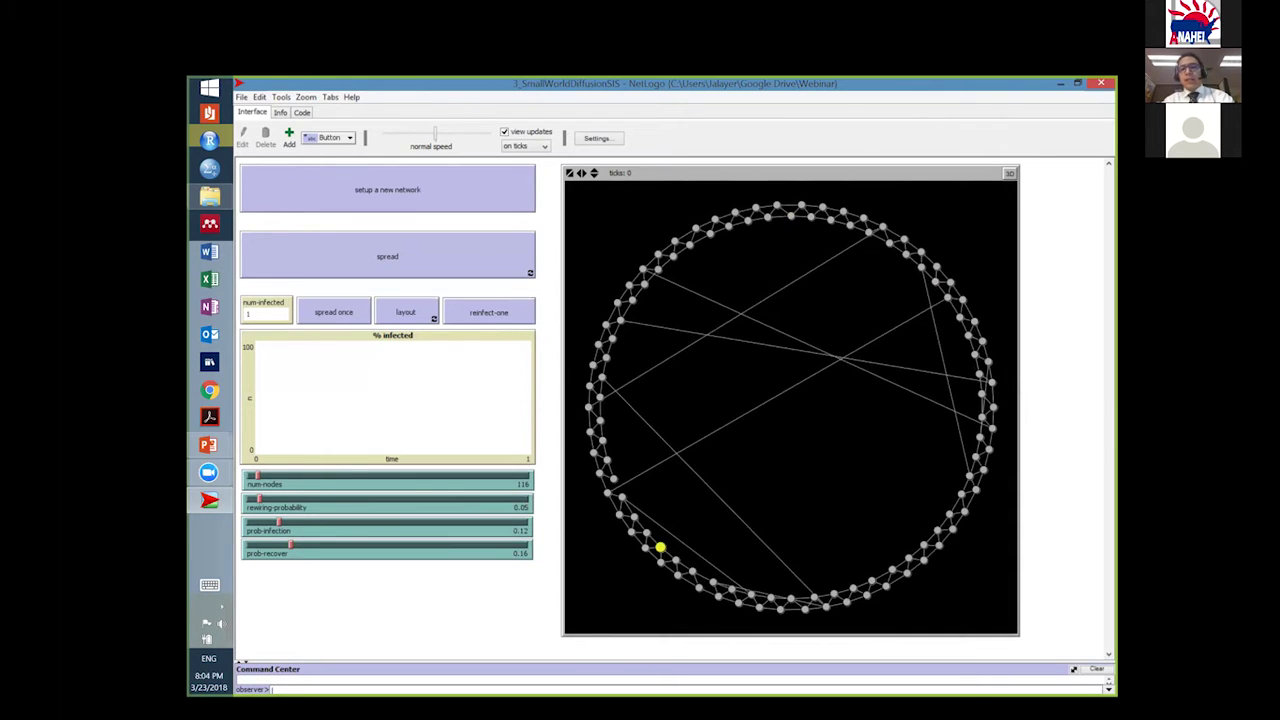
Step: Run the infection spread on the small-world network and reinfect one node repeatedly to restart the outbreak
left_click(453, 267)
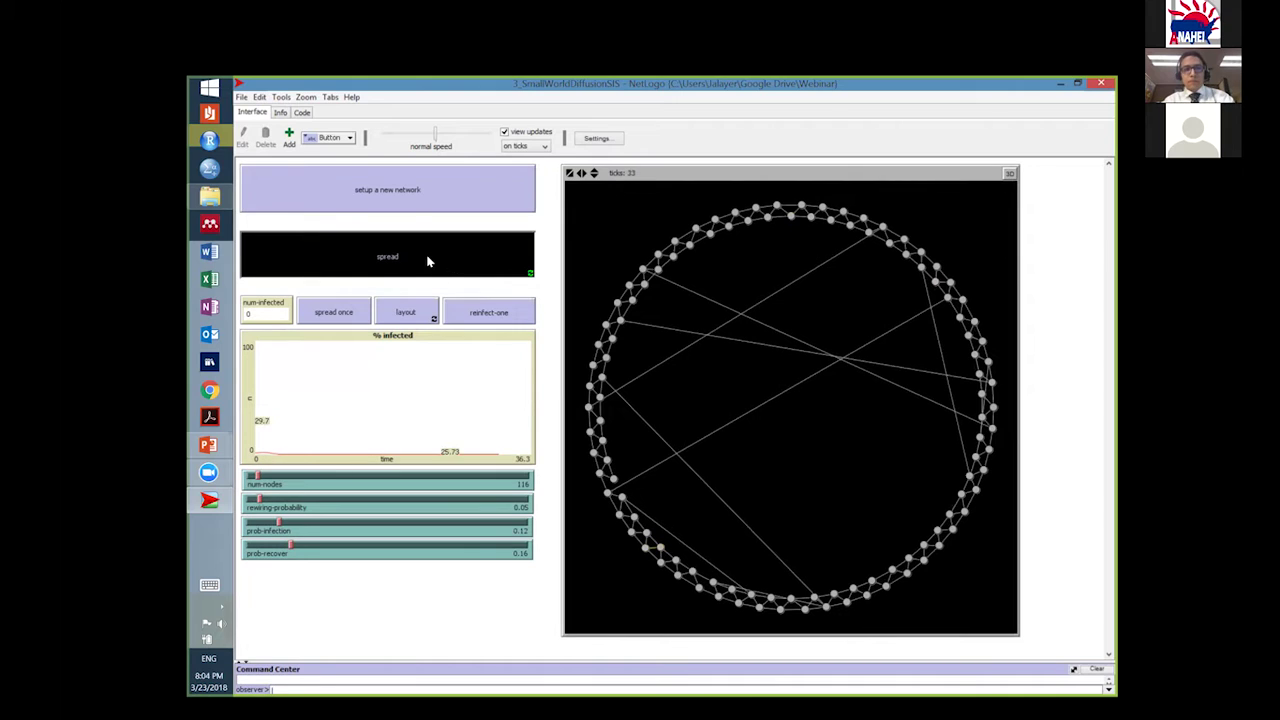
left_click(488, 311)
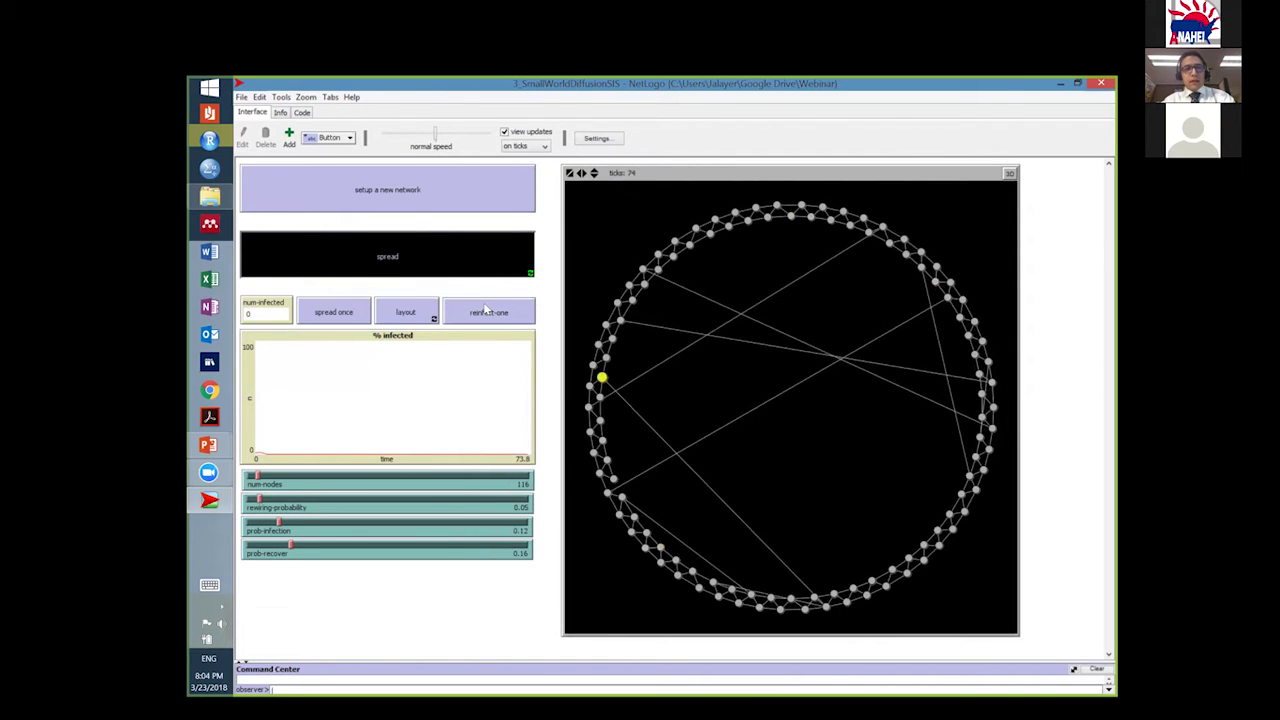
left_click(488, 311)
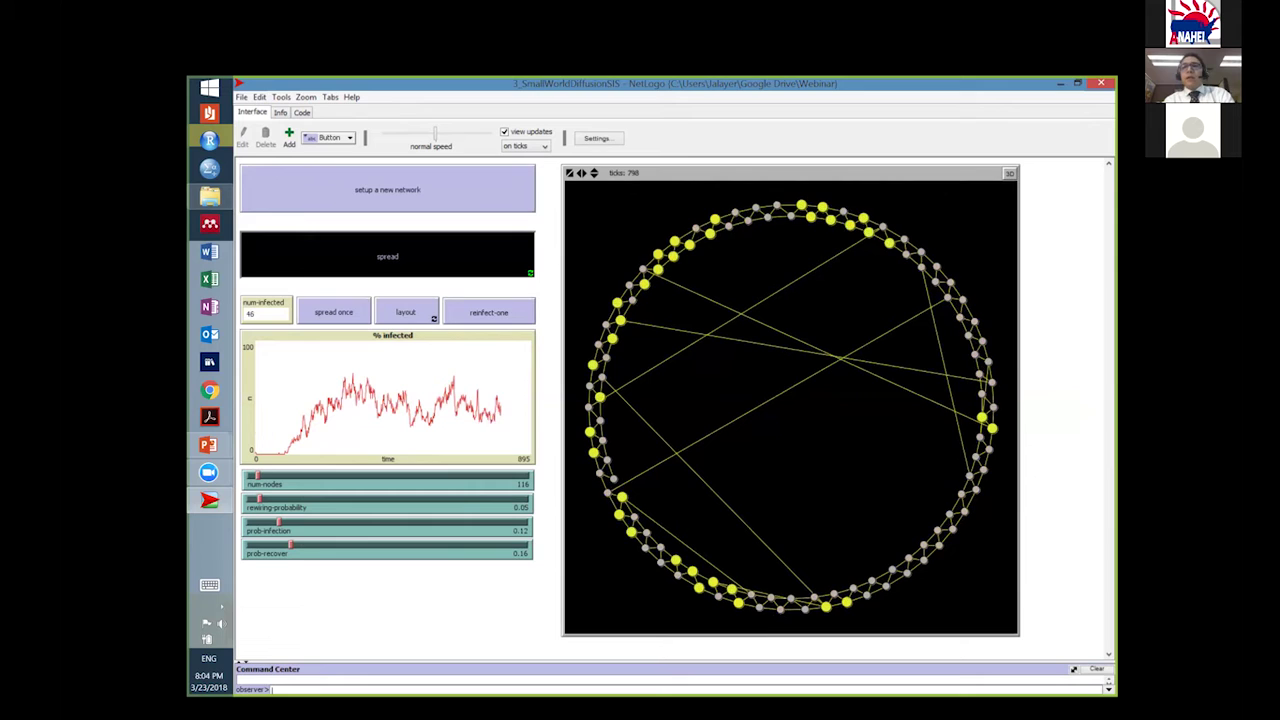
Step: Switch to the 4_ERDiffusionEB model, maximize it, and generate a new network with its layout spread out
key("alt+Tab")
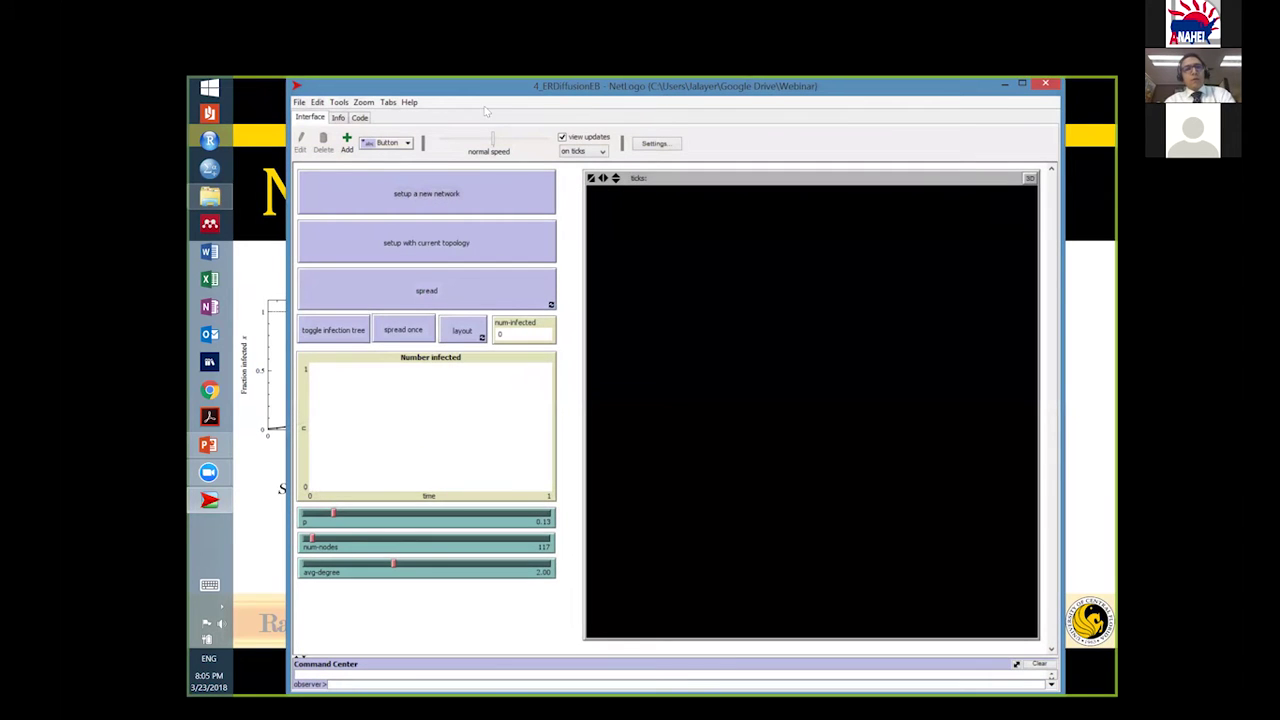
double_click(480, 90)
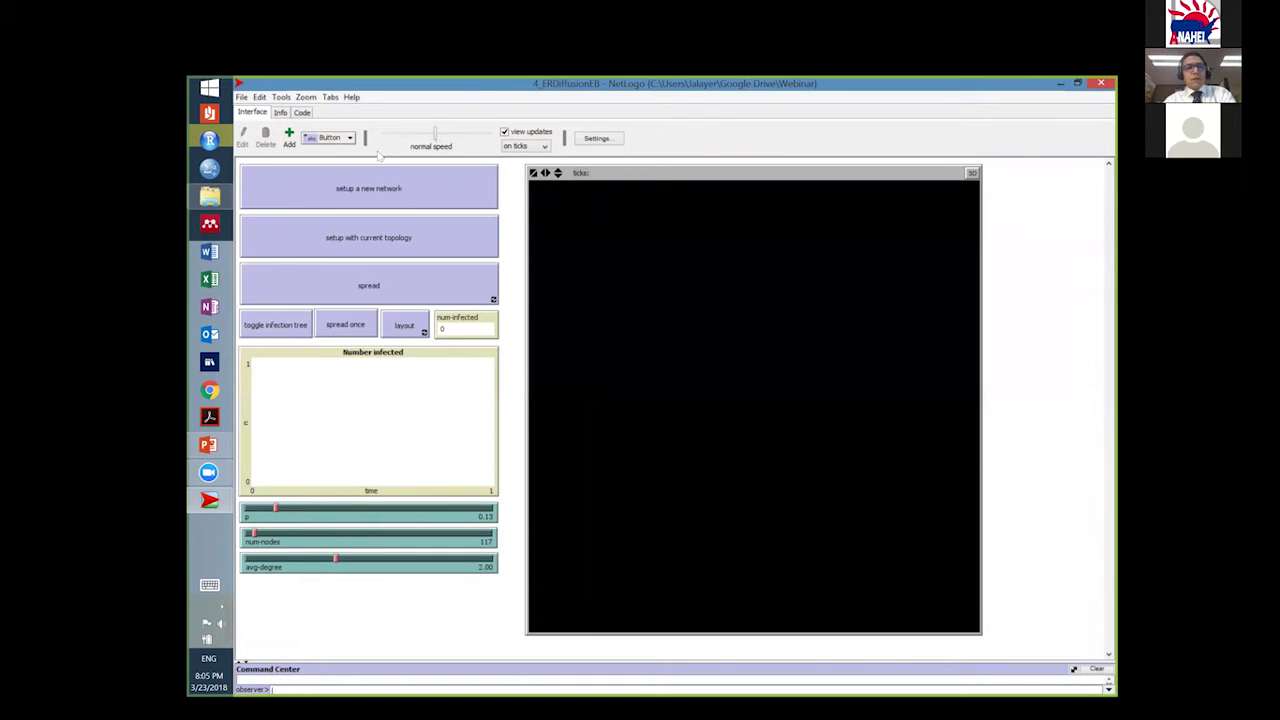
left_click(376, 192)
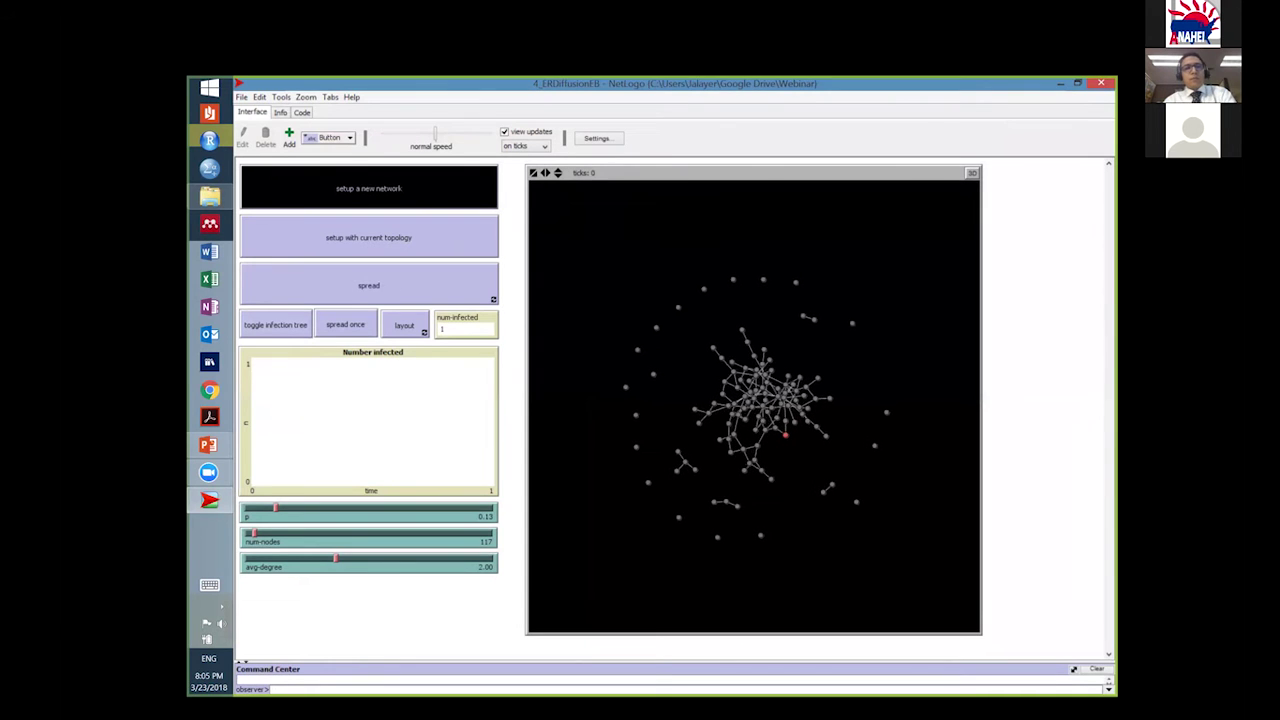
left_click(404, 325)
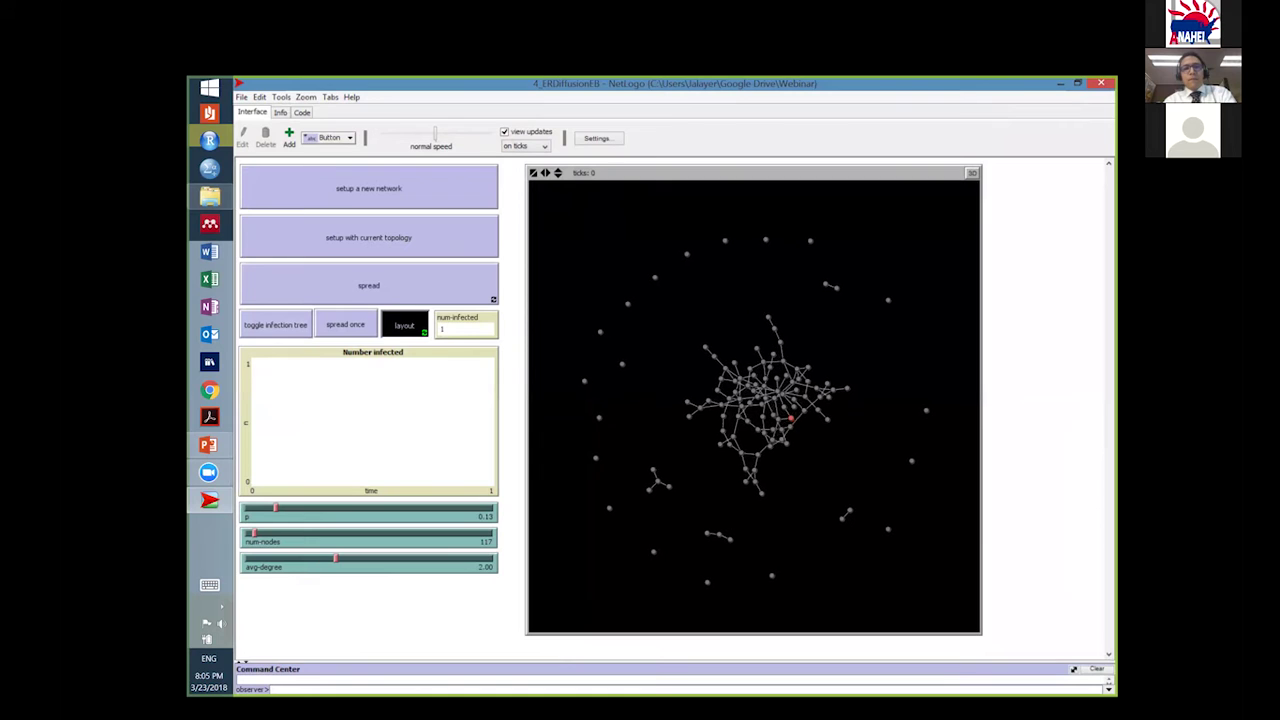
left_click(411, 307)
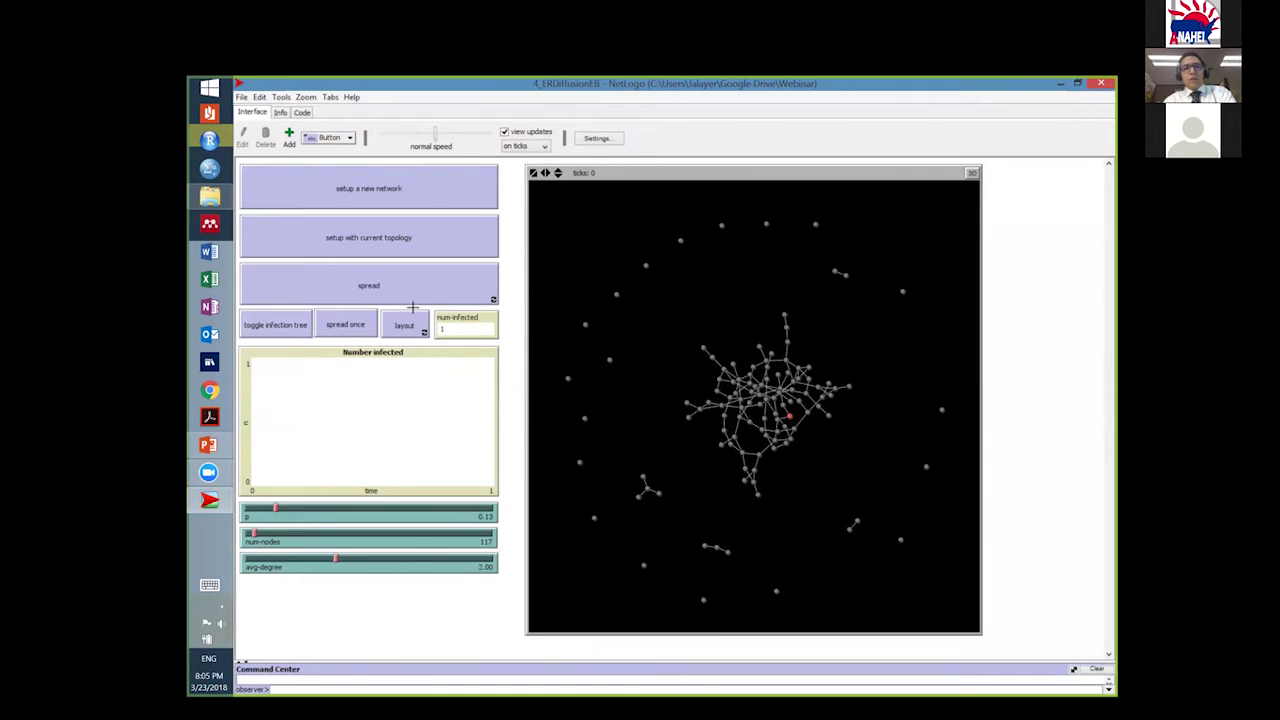
Step: Run the infection spread on the random network at a slower speed, raise the speed slightly, and stop the run
left_click_drag(434, 134, 408, 133)
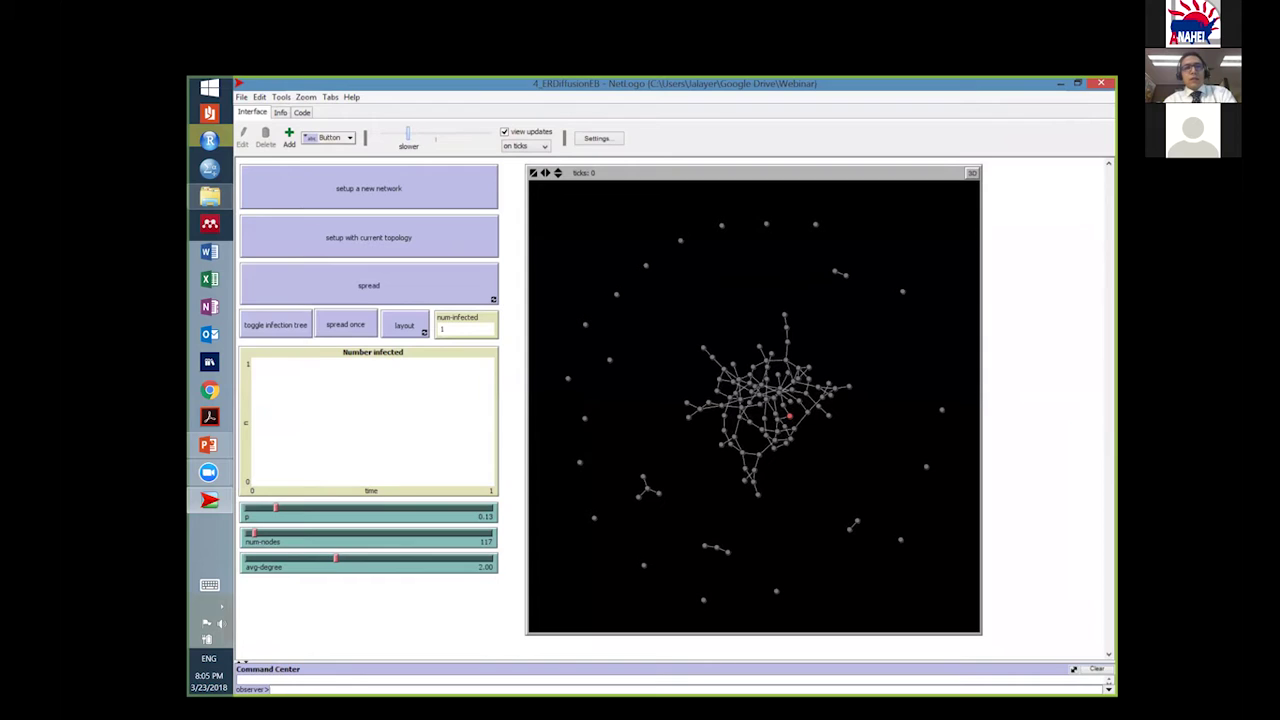
left_click(415, 285)
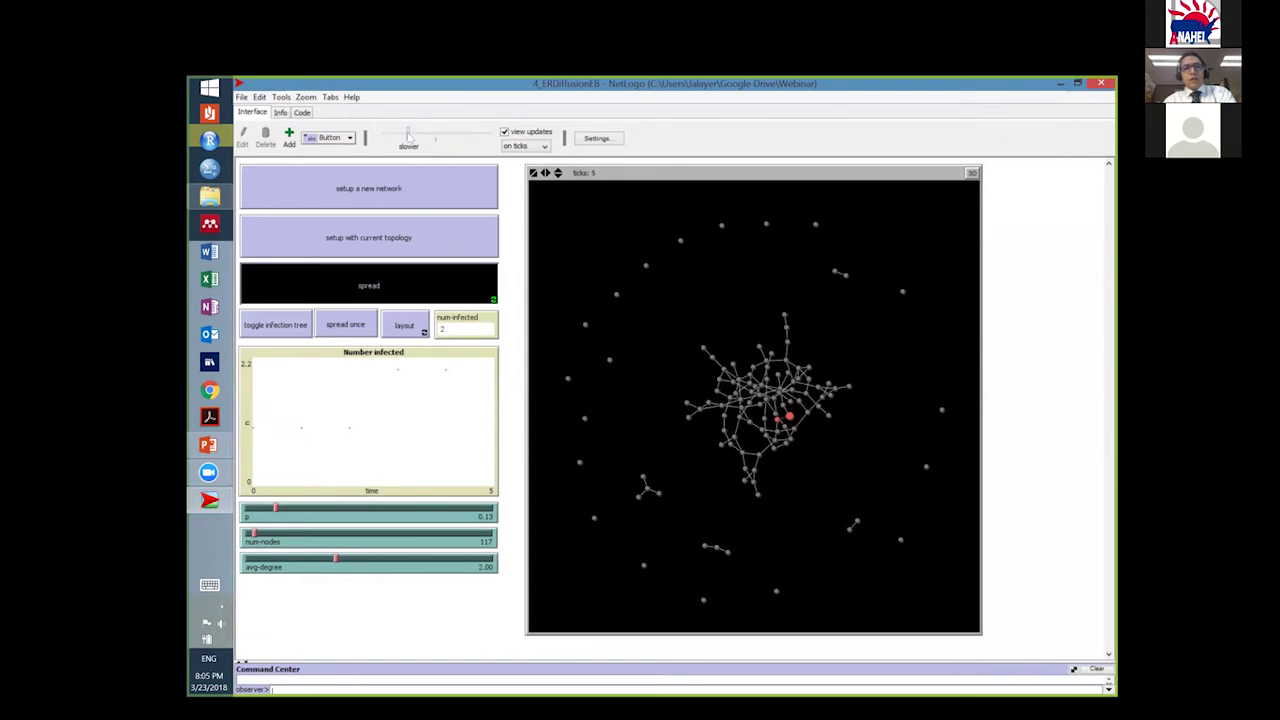
mouse_move(412, 135)
left_mouse_down()
mouse_move(438, 134)
mouse_move(422, 135)
left_mouse_up()
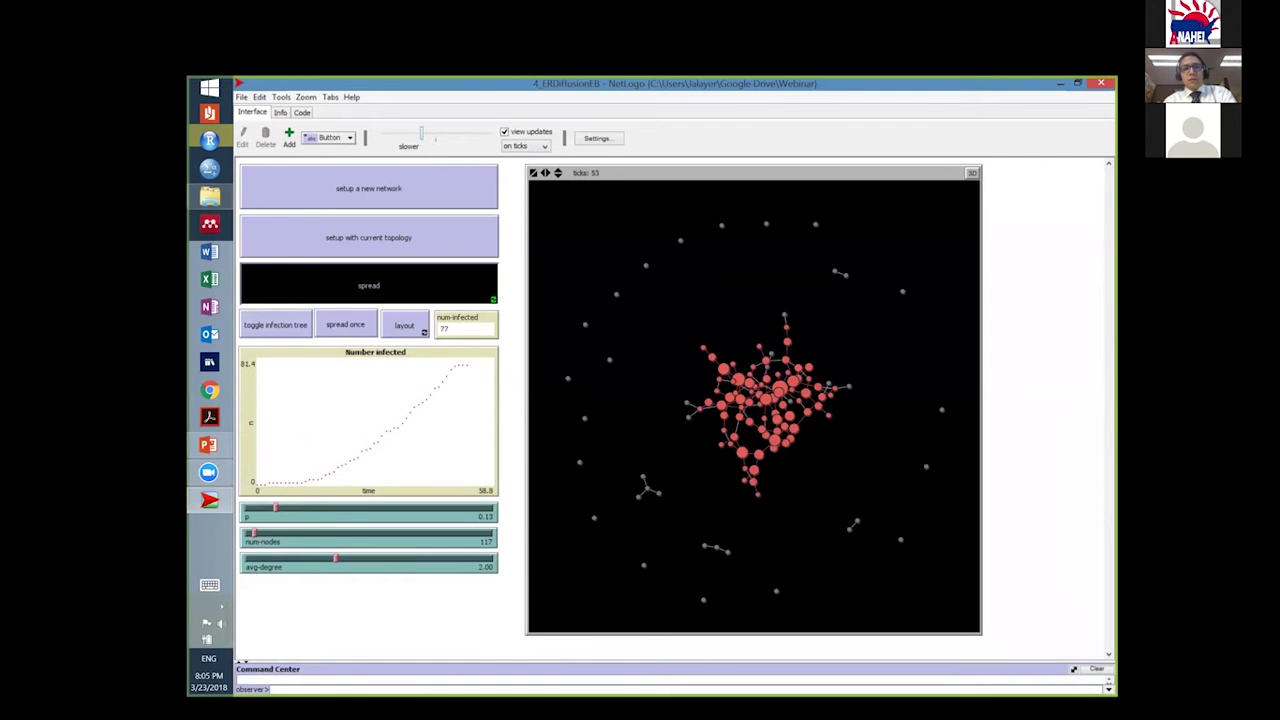
left_click(369, 285)
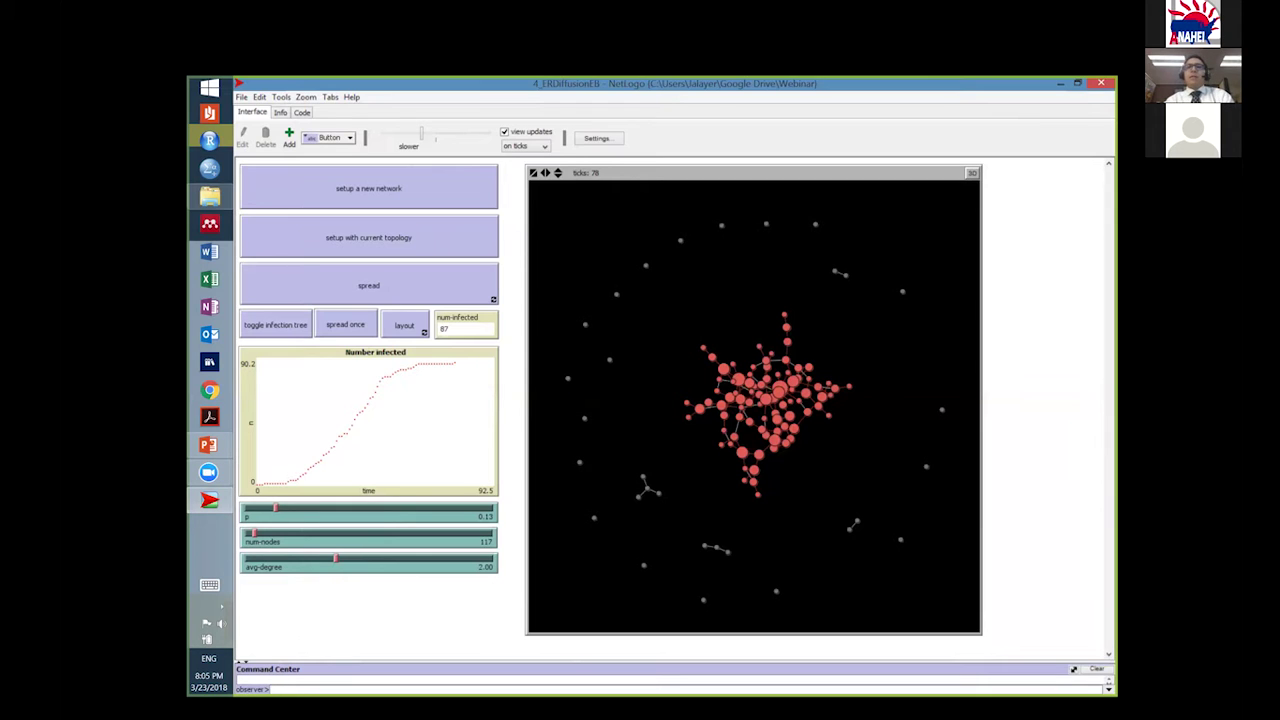
Step: Switch back to the PowerPoint slideshow and advance from the Network Models slide
key("alt+Tab")
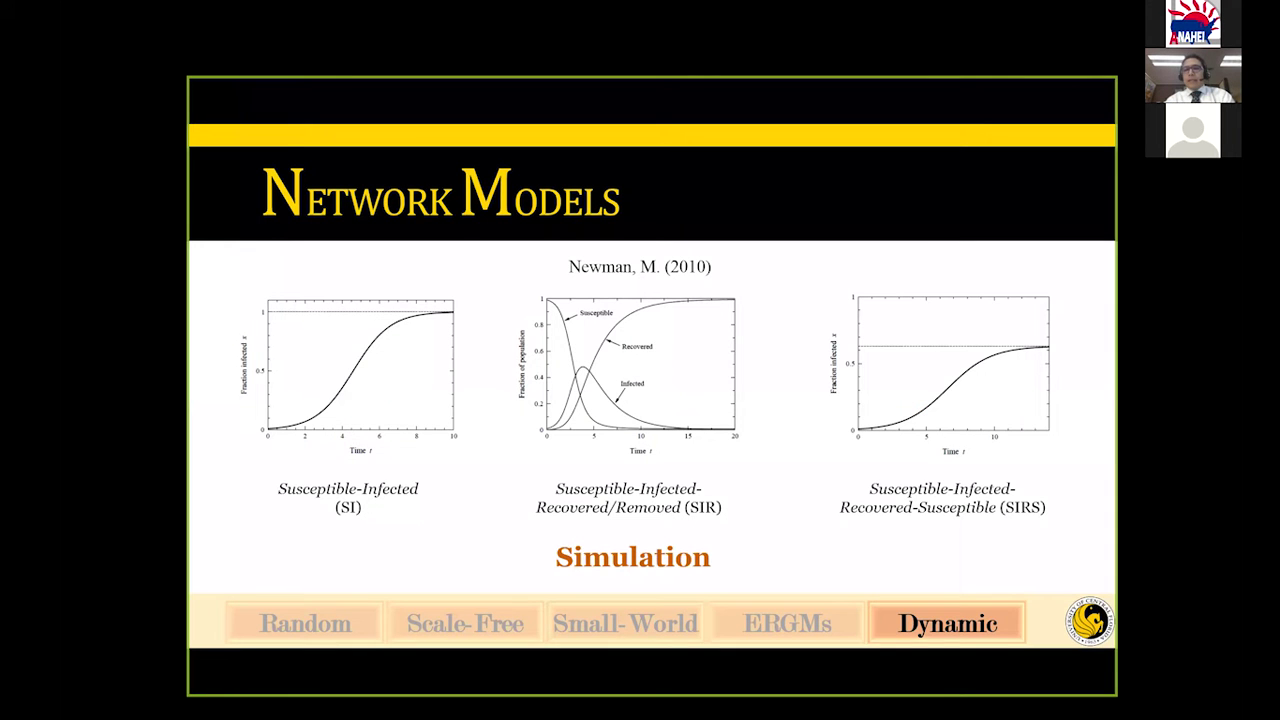
key("Right")
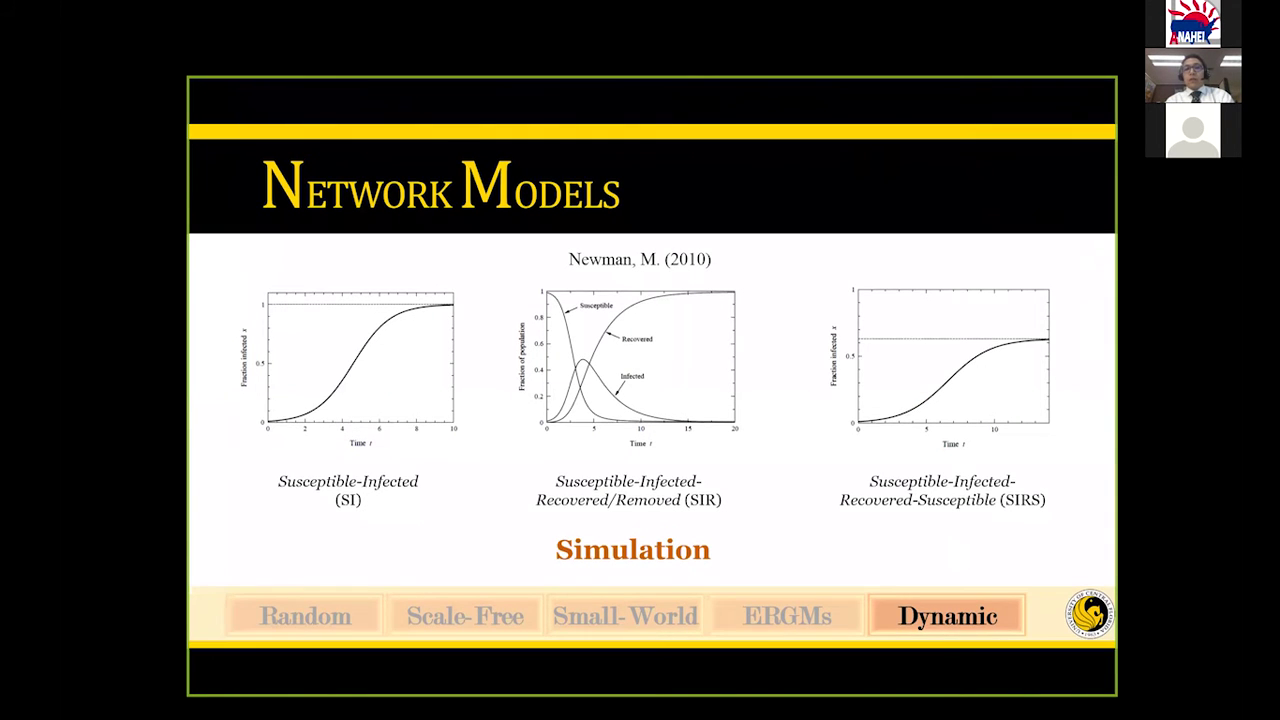